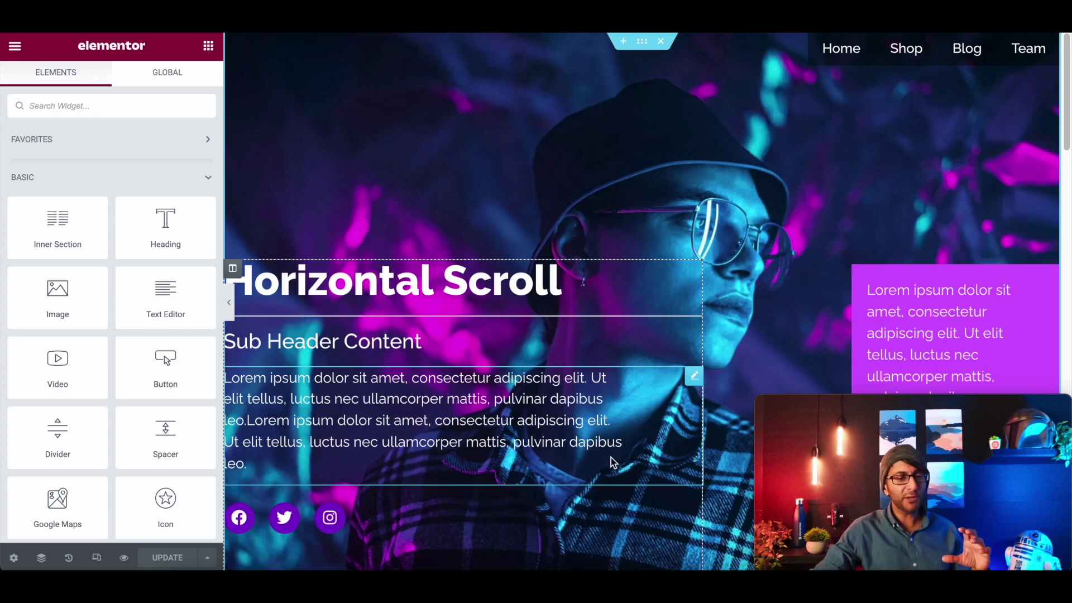
Scroll down the Elementor Experiments list of experimental features
scroll(612, 461, down, 3)
scroll(614, 440, down, 4)
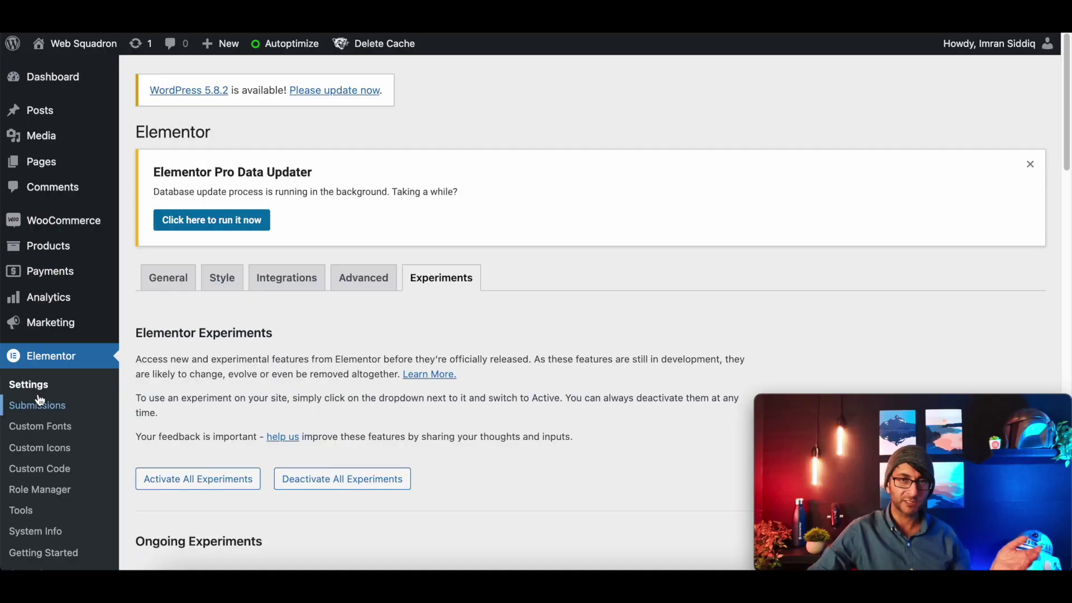
Scroll further down the Experiments list to reach the Scroll Snap entry
scroll(447, 376, down, 15)
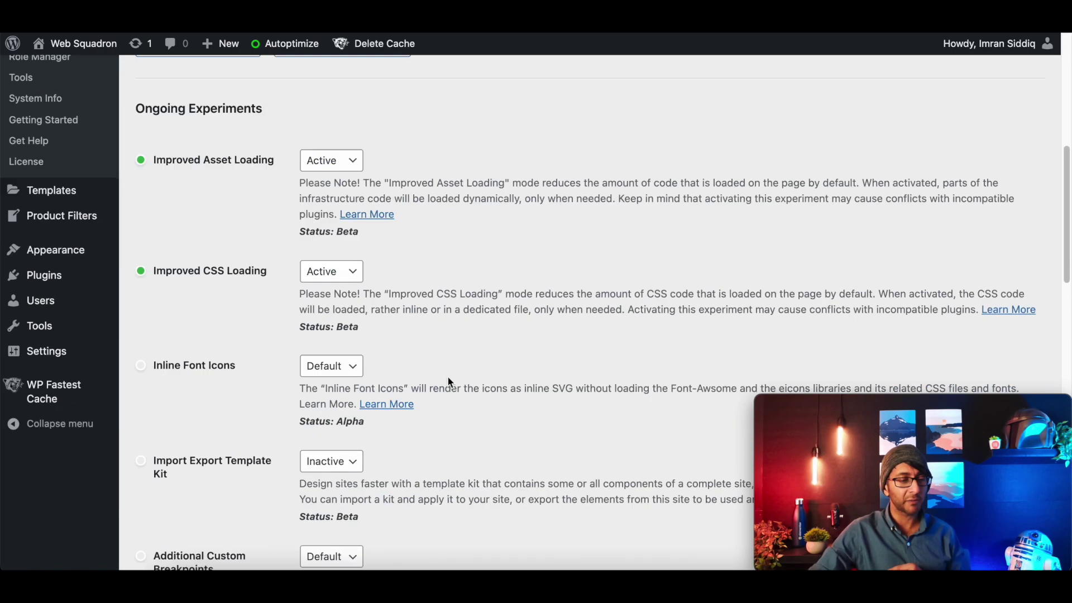
scroll(443, 394, down, 4)
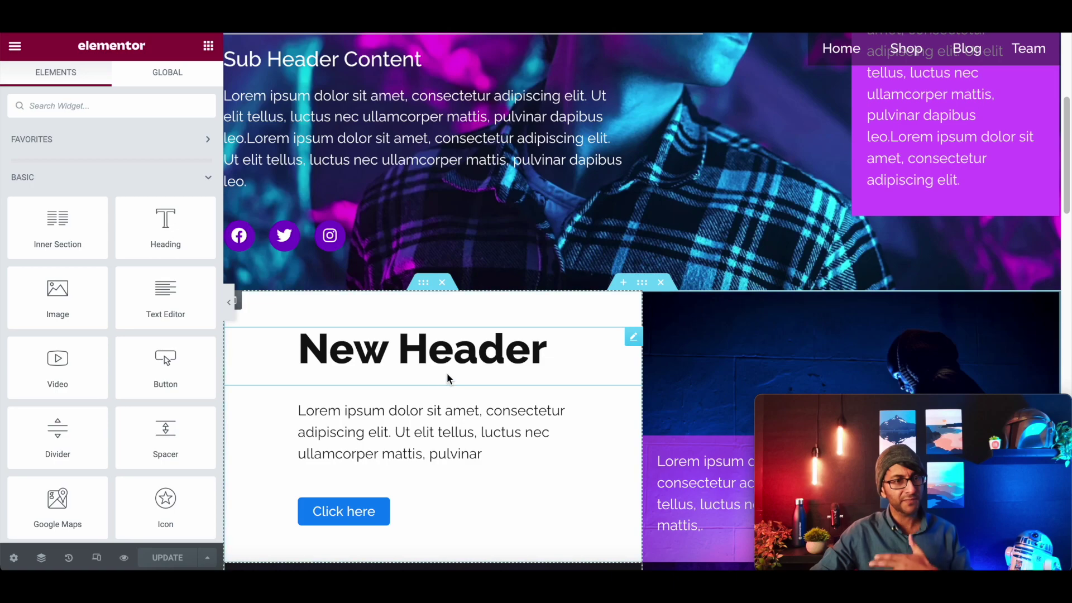
View Page Settings' Advanced tab, then the Horizontal Scroll section's Layout settings at 100 VH
scroll(448, 376, up, 5)
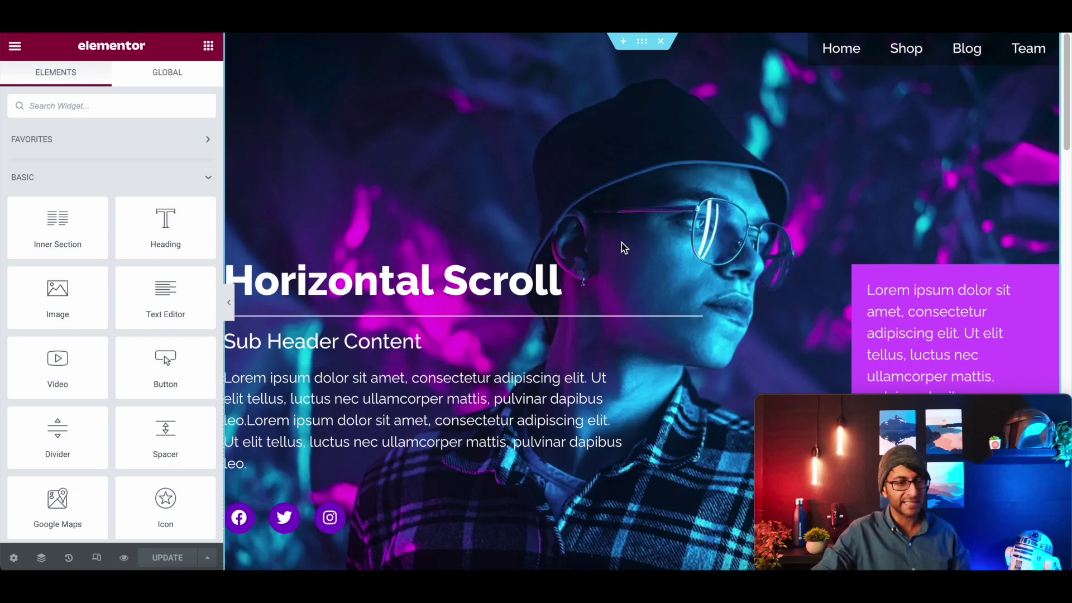
click(14, 558)
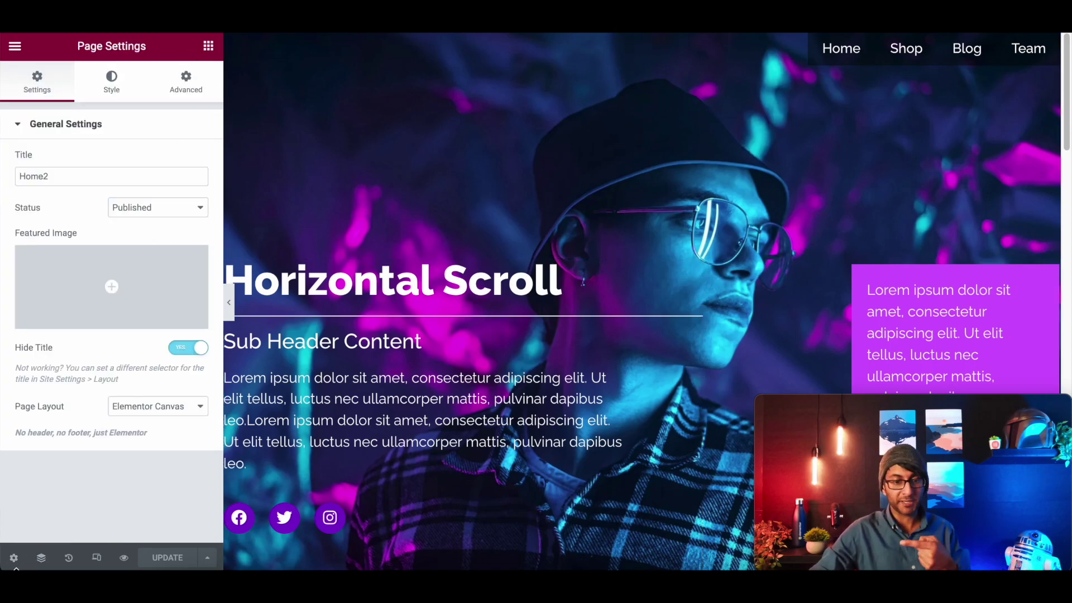
click(198, 82)
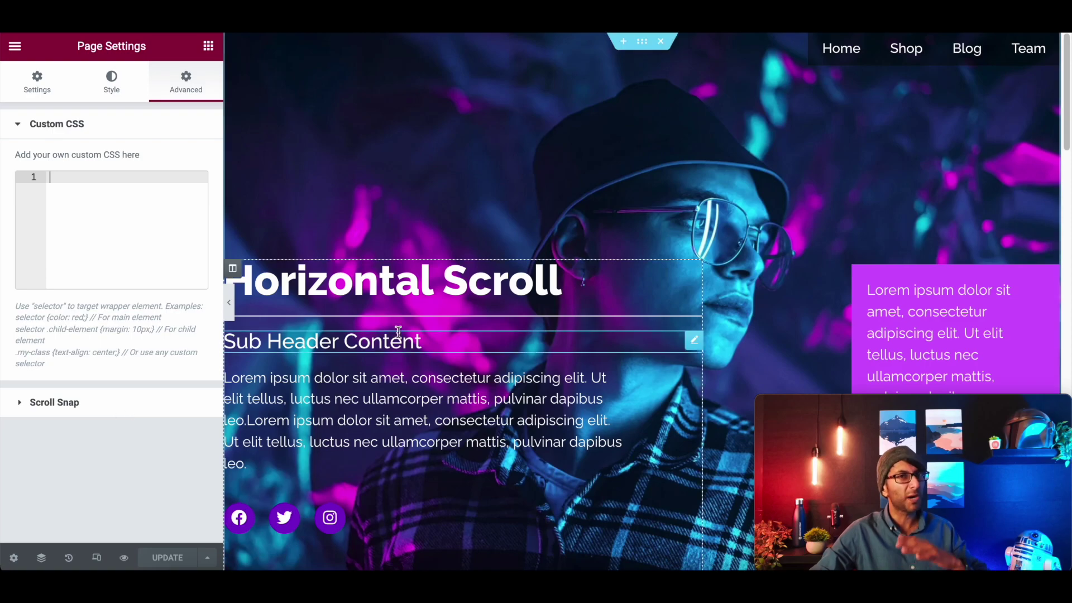
click(645, 49)
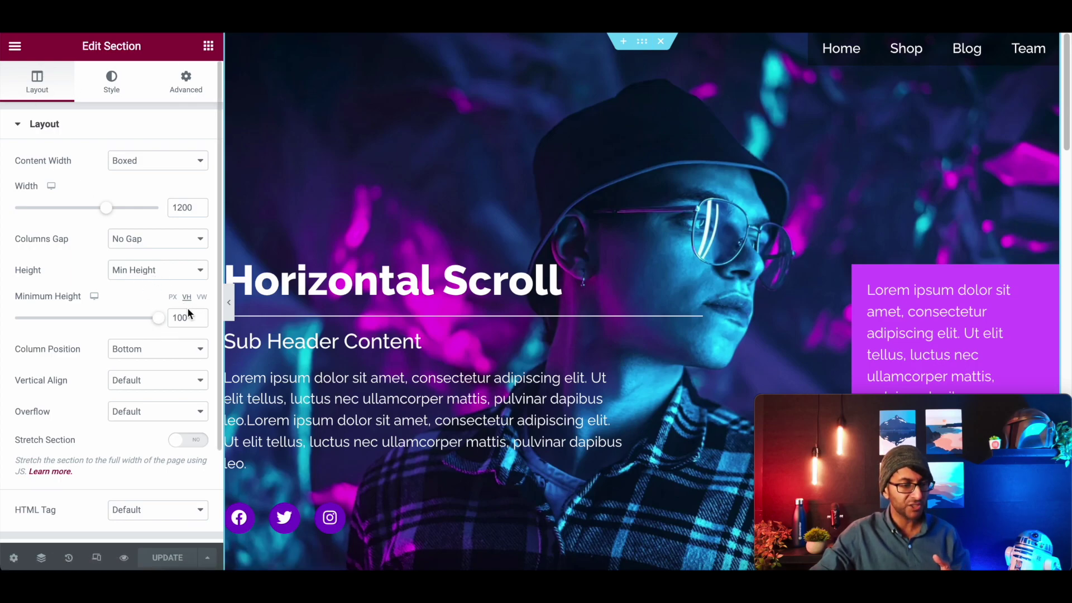
Keep the section height at Min Height 100 VH and return to Page Settings' Advanced tab
click(160, 318)
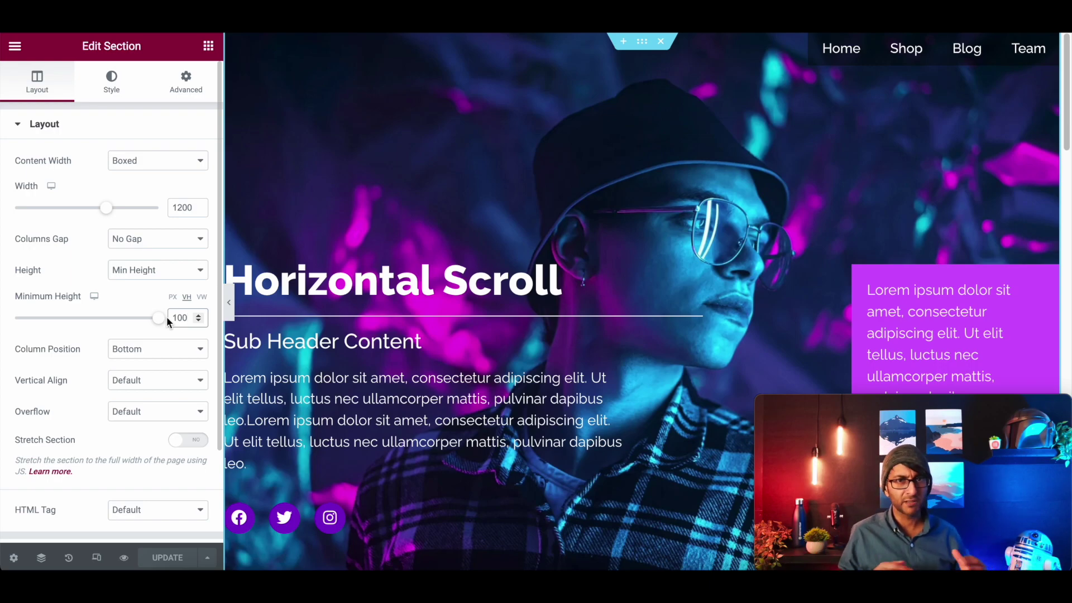
click(170, 271)
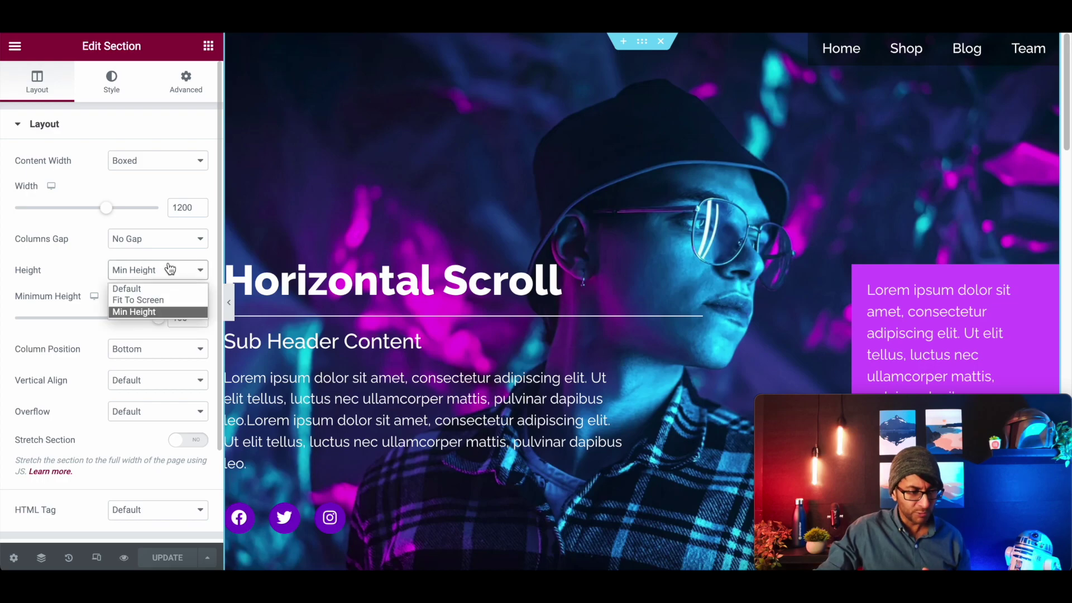
click(167, 313)
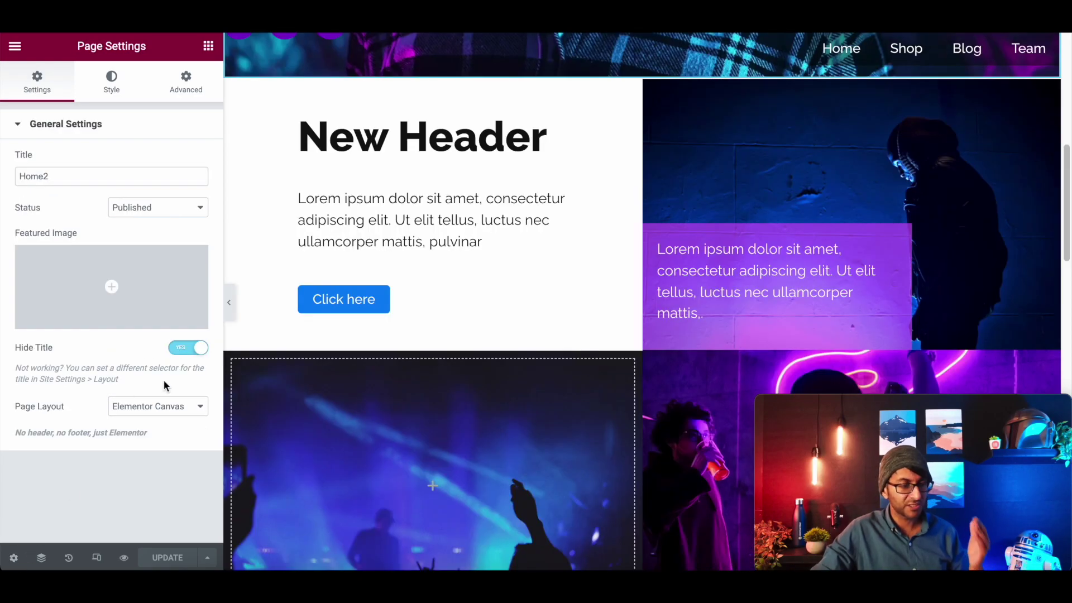
click(196, 81)
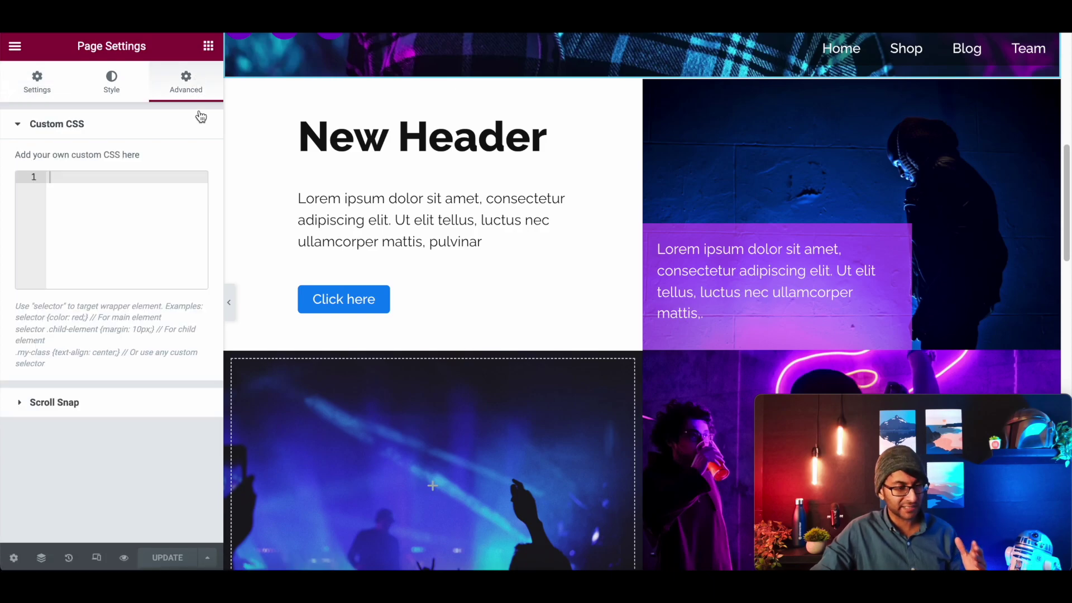
Turn Scroll Snap on at Top position with empty scroll padding, then preview the page
click(154, 405)
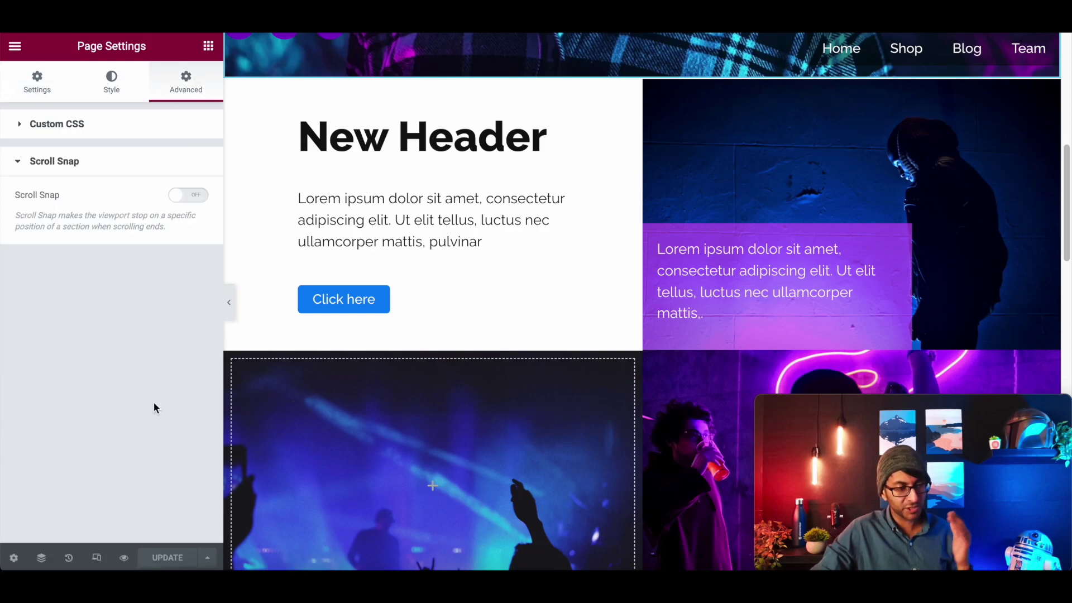
click(190, 196)
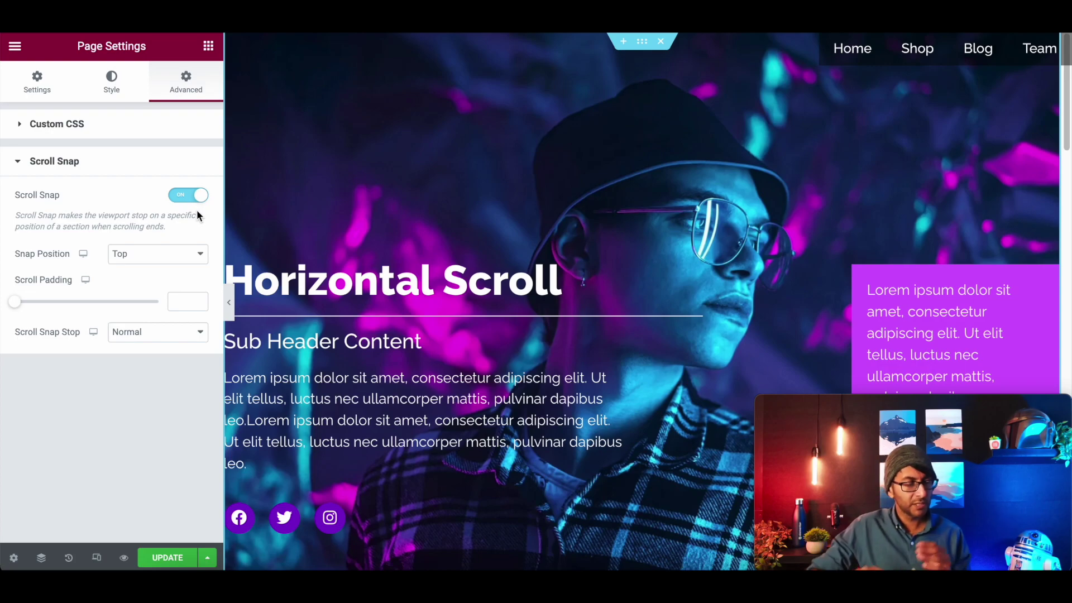
click(152, 257)
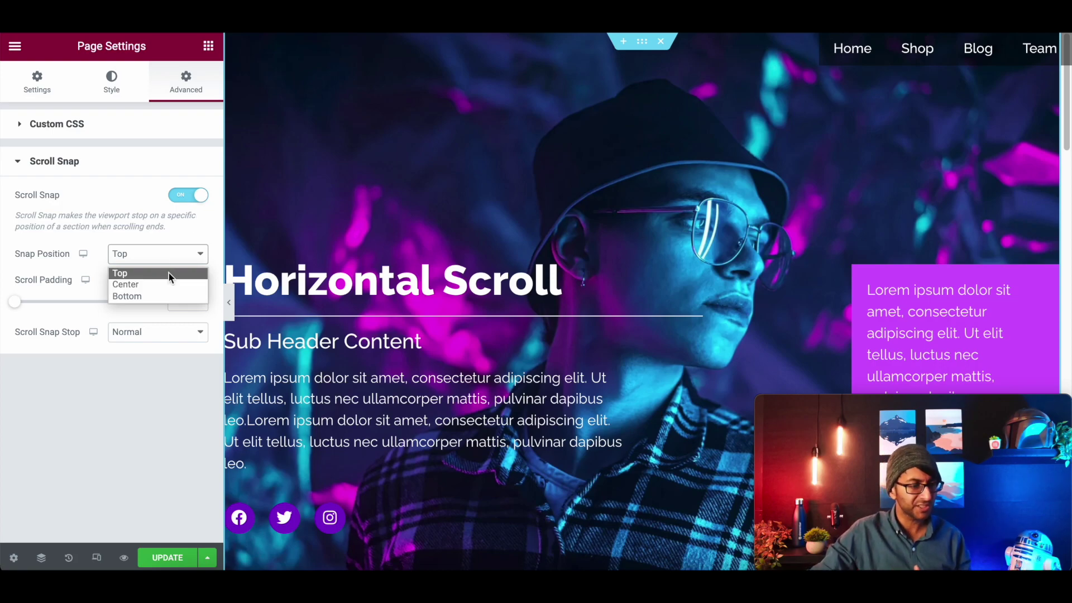
click(169, 272)
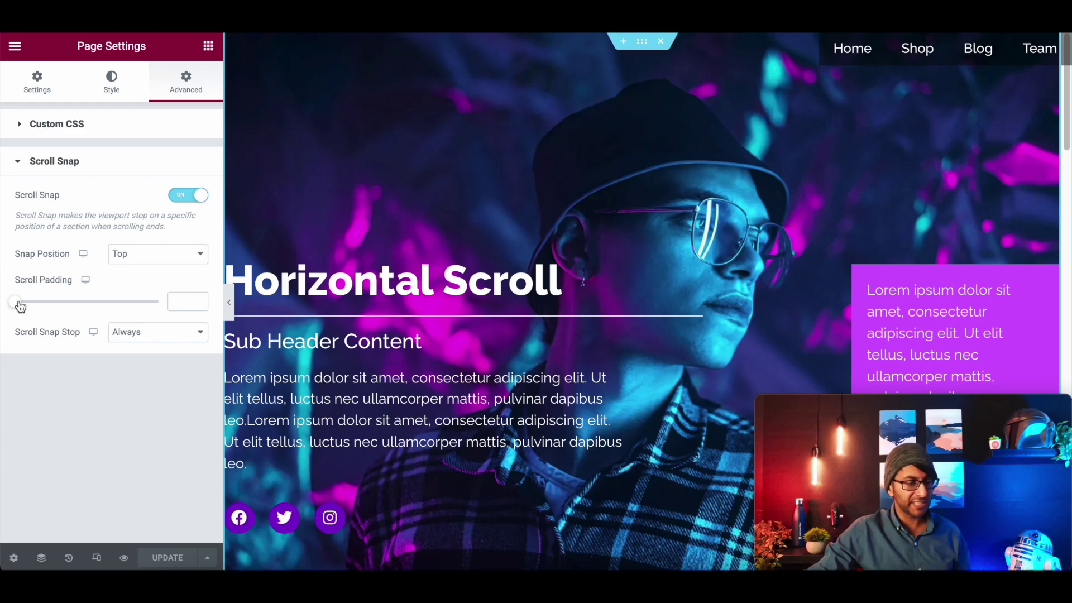
drag(19, 306, 85, 307)
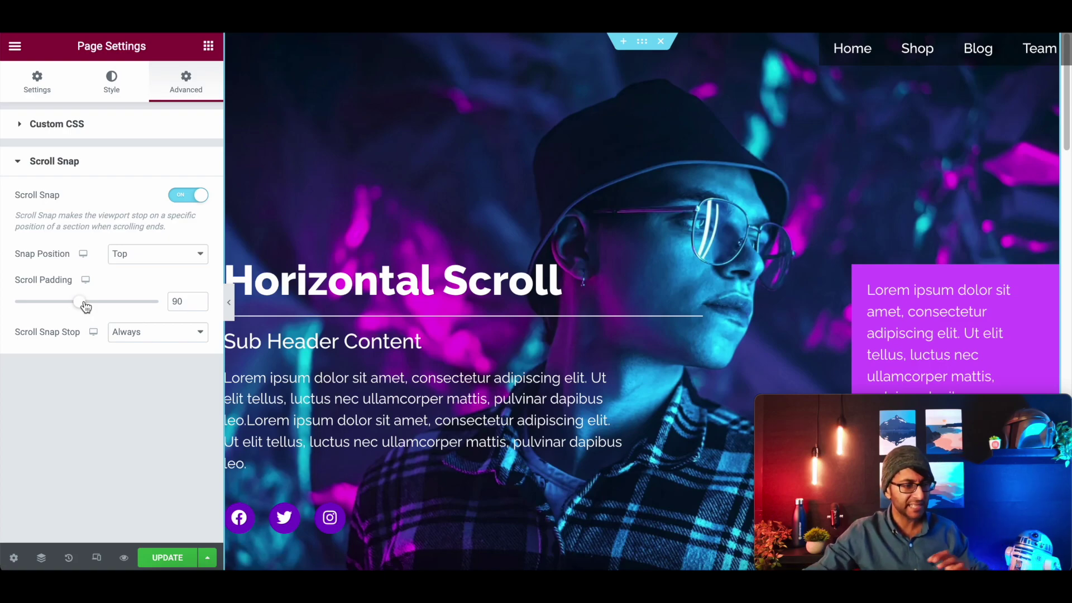
drag(184, 301, 159, 295)
key(BackSpace)
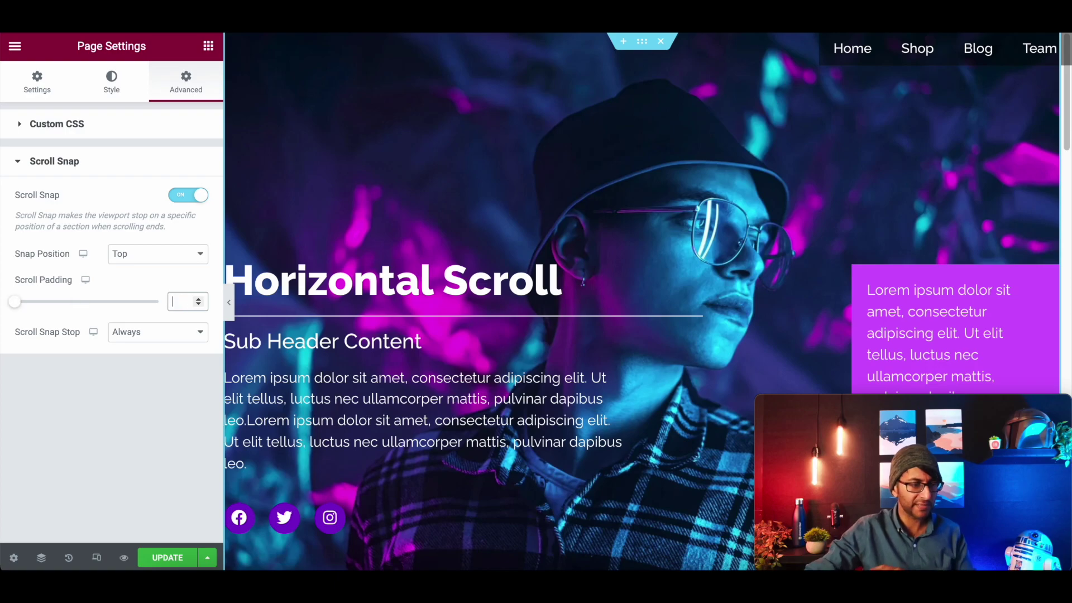
click(124, 558)
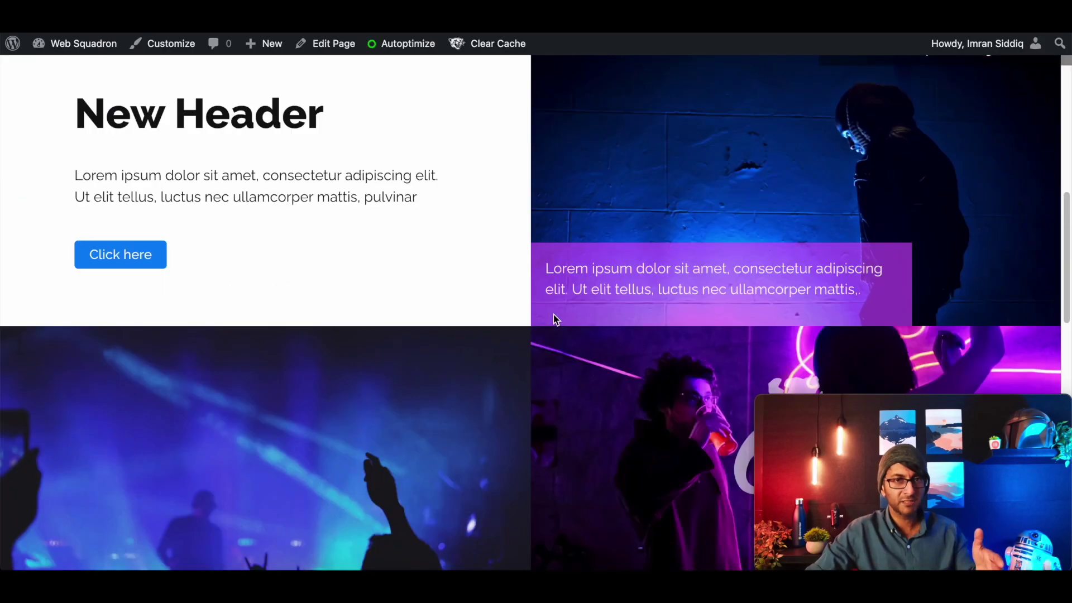
Scroll through the previewed page to test how the full-height sections snap
scroll(555, 316, down, 2)
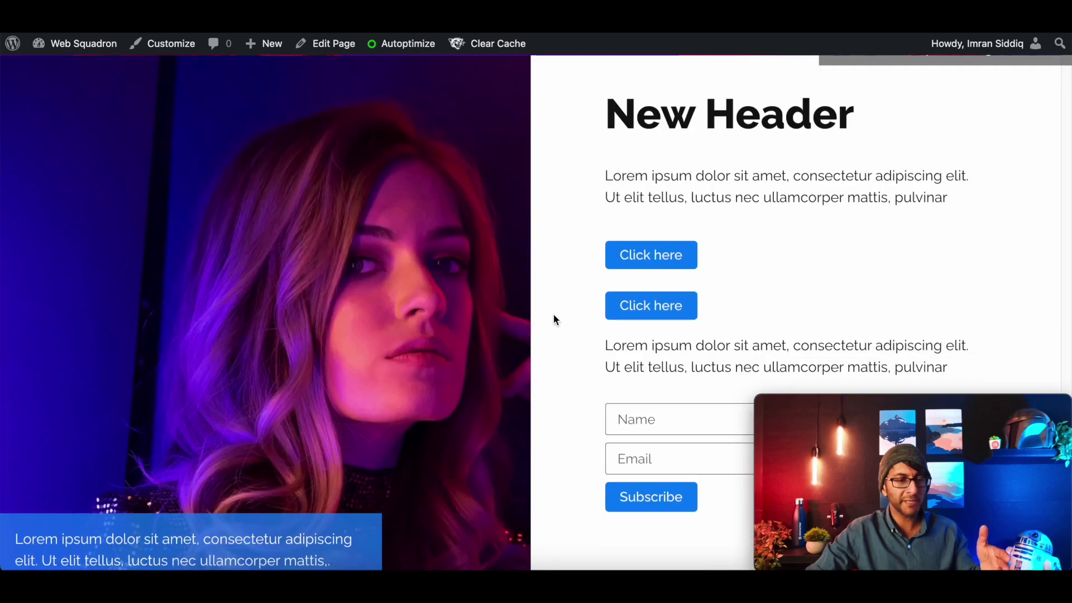
scroll(555, 317, down, 2)
scroll(554, 317, down, 2)
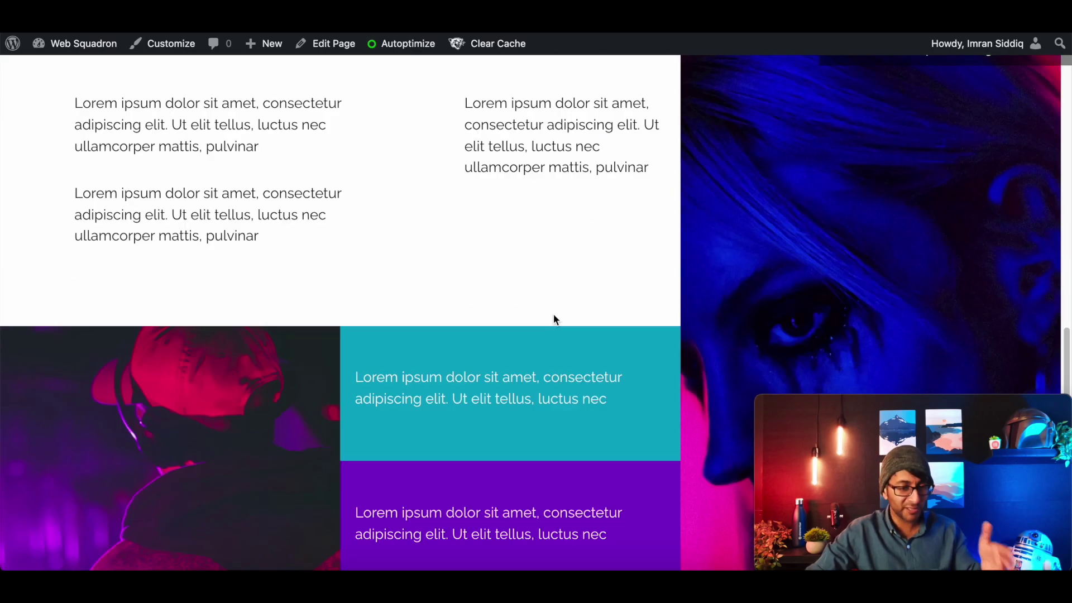
scroll(555, 320, down, 2)
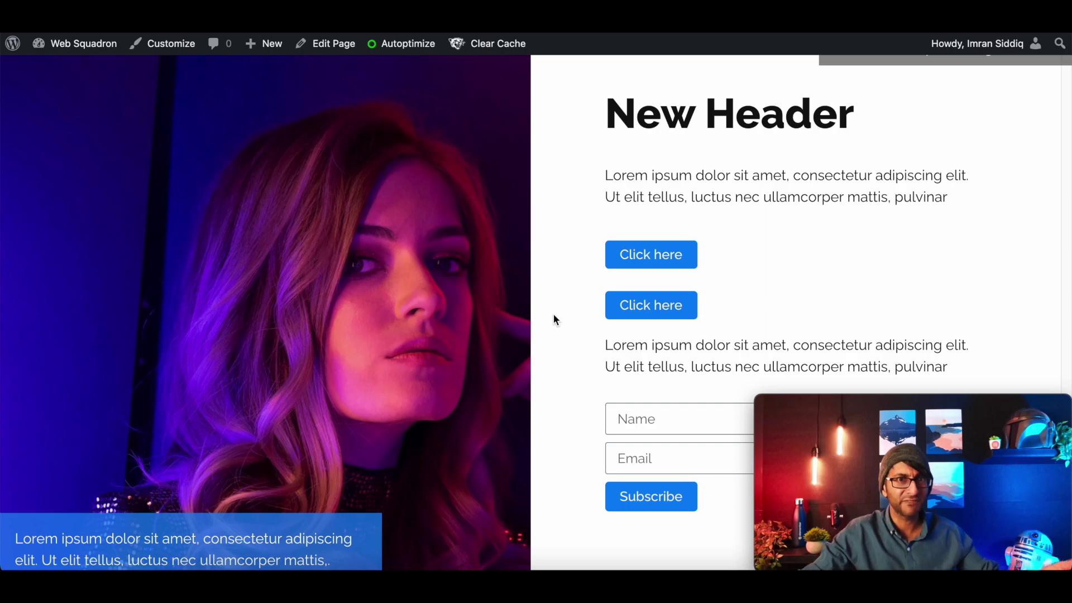
scroll(554, 319, down, 10)
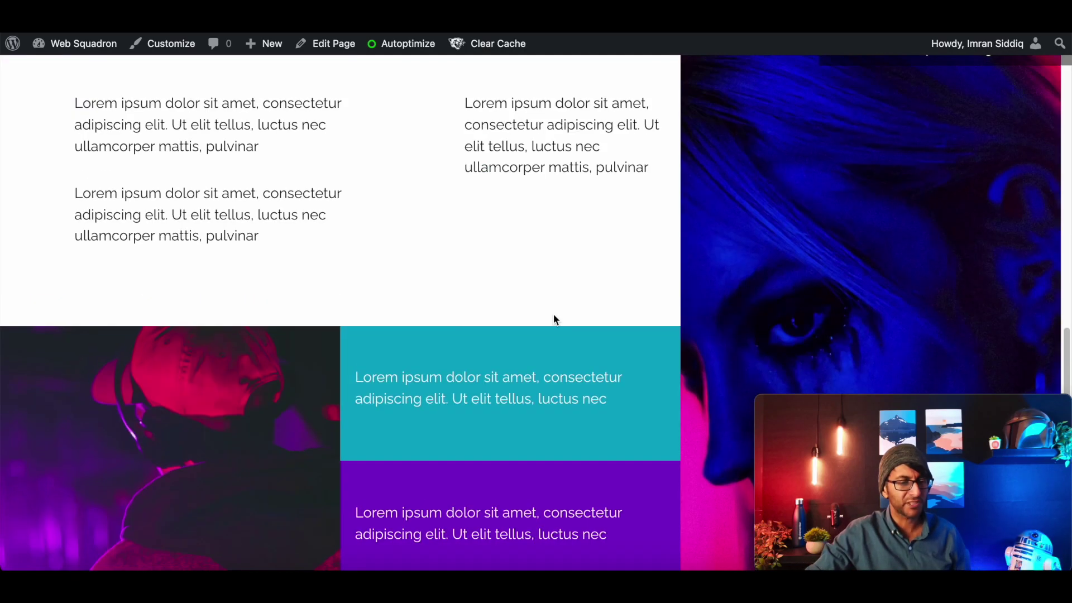
scroll(554, 315, up, 15)
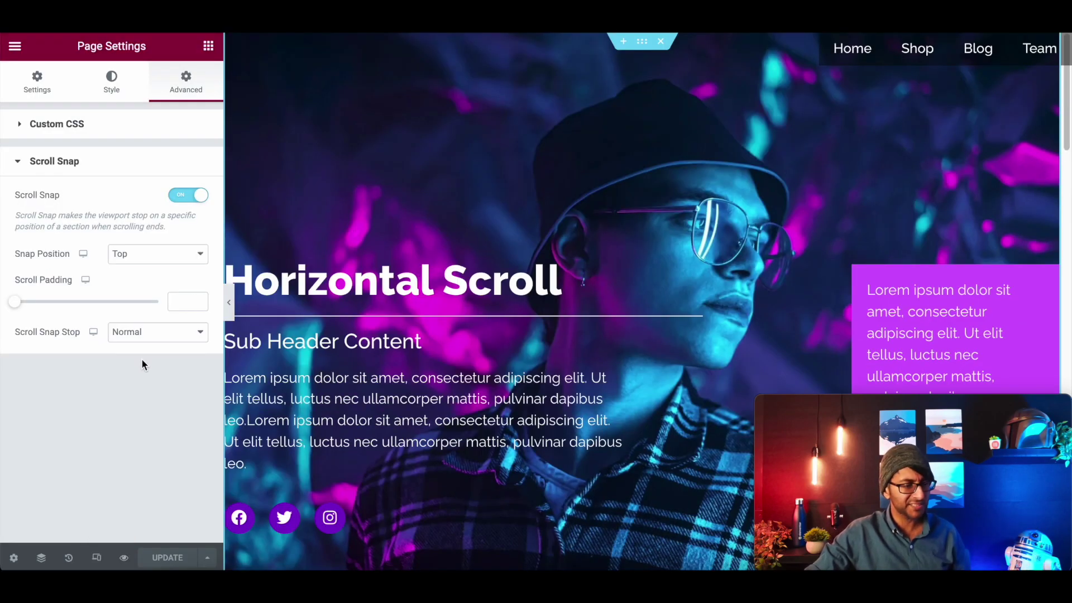
Set Scroll Snap Stop to Always and update the page
click(151, 331)
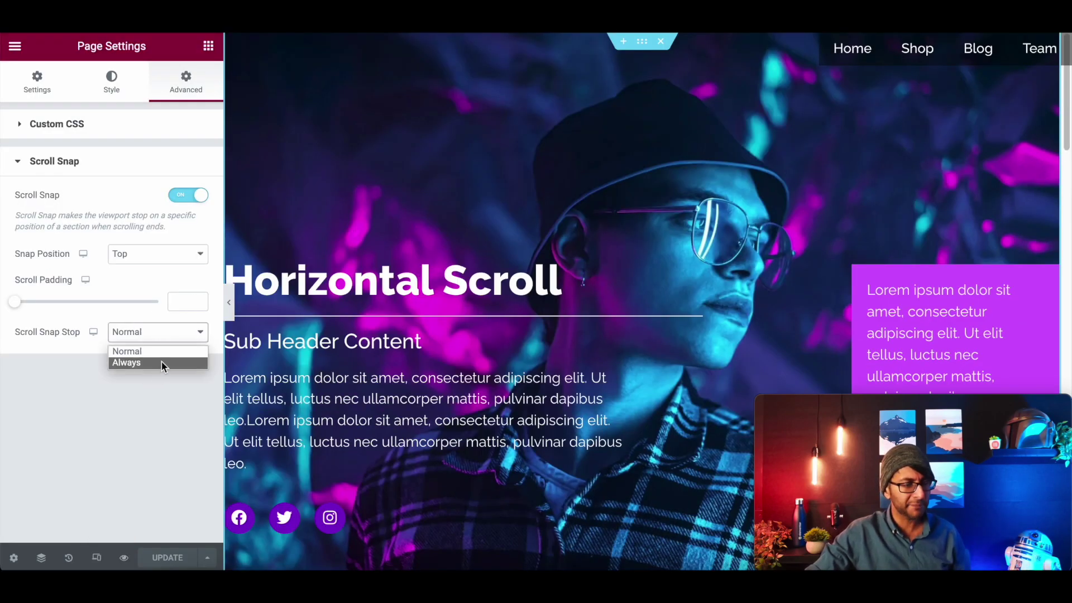
click(162, 361)
click(177, 556)
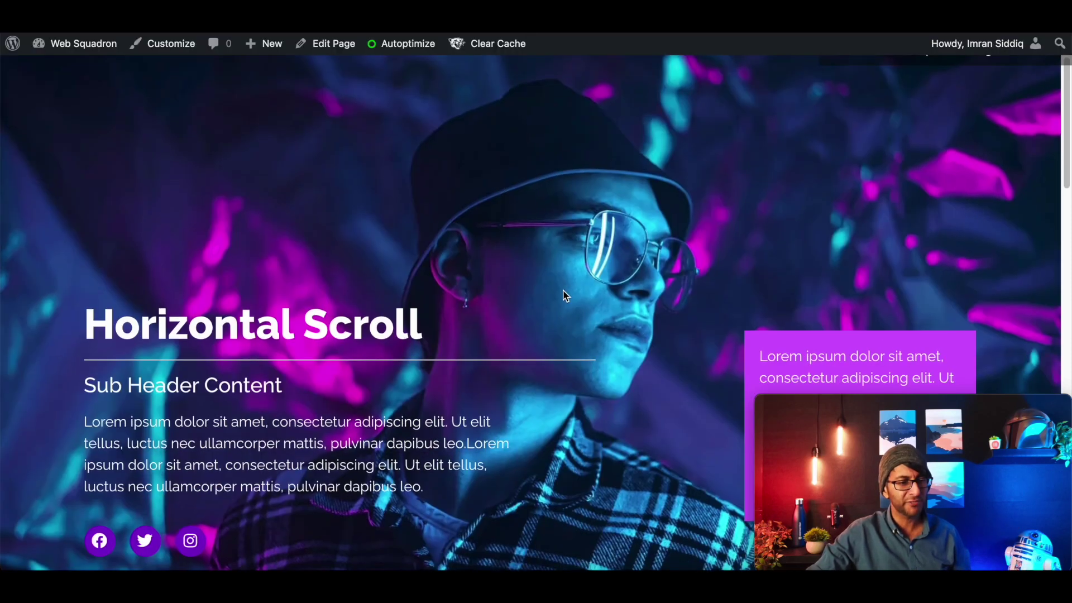
scroll(564, 293, down, 3)
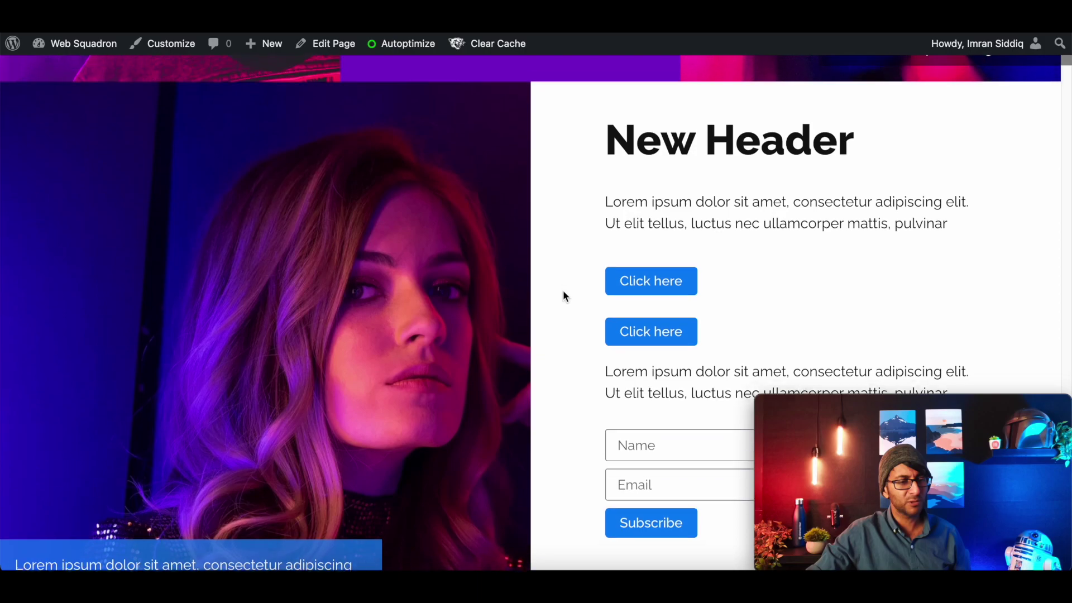
scroll(563, 292, down, 5)
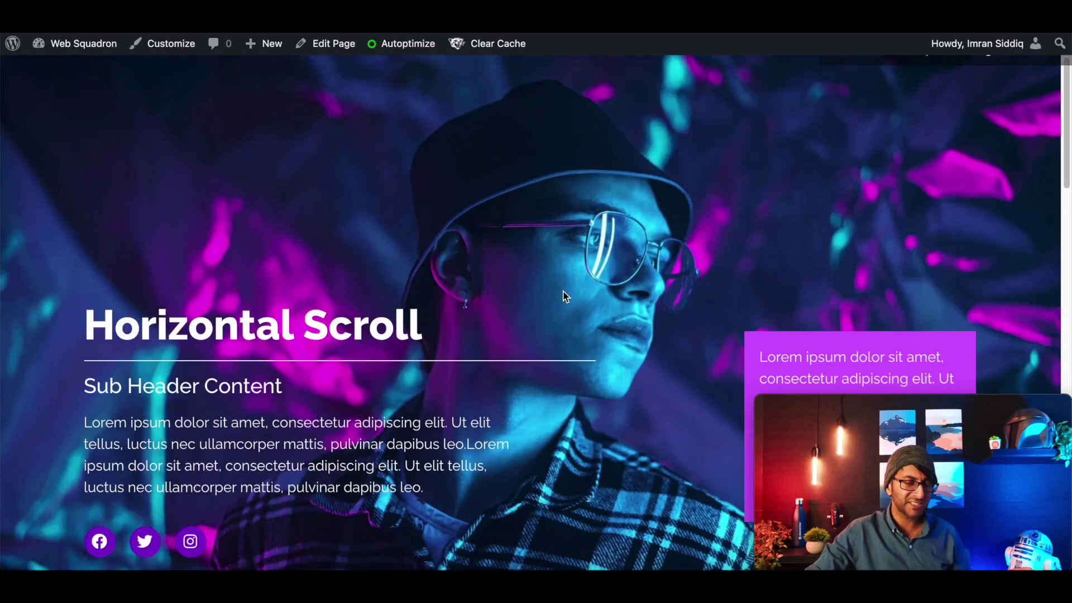
scroll(564, 293, down, 3)
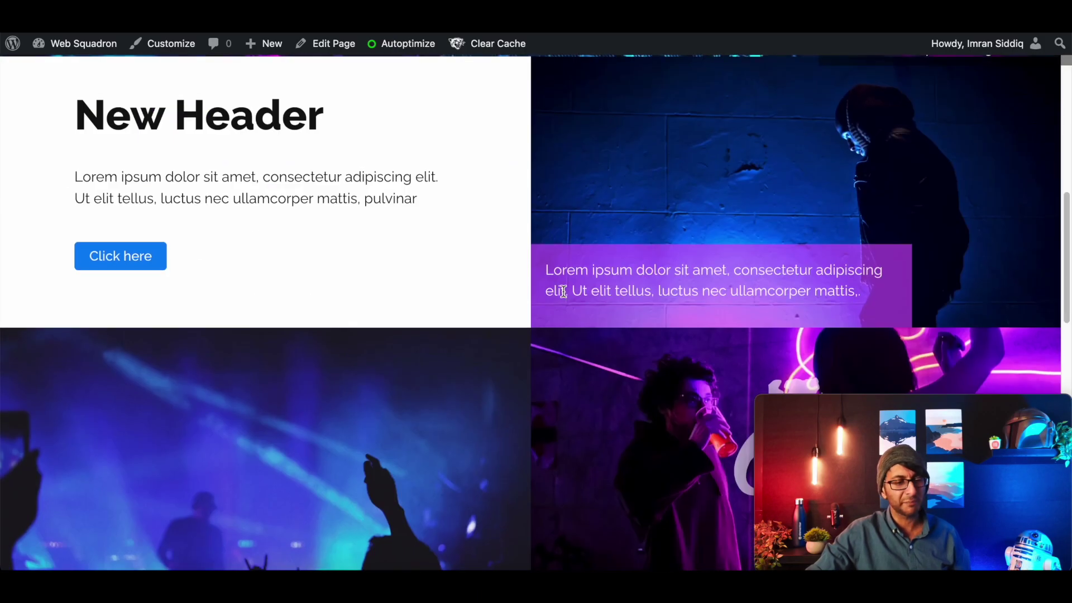
scroll(563, 292, up, 3)
scroll(563, 291, down, 3)
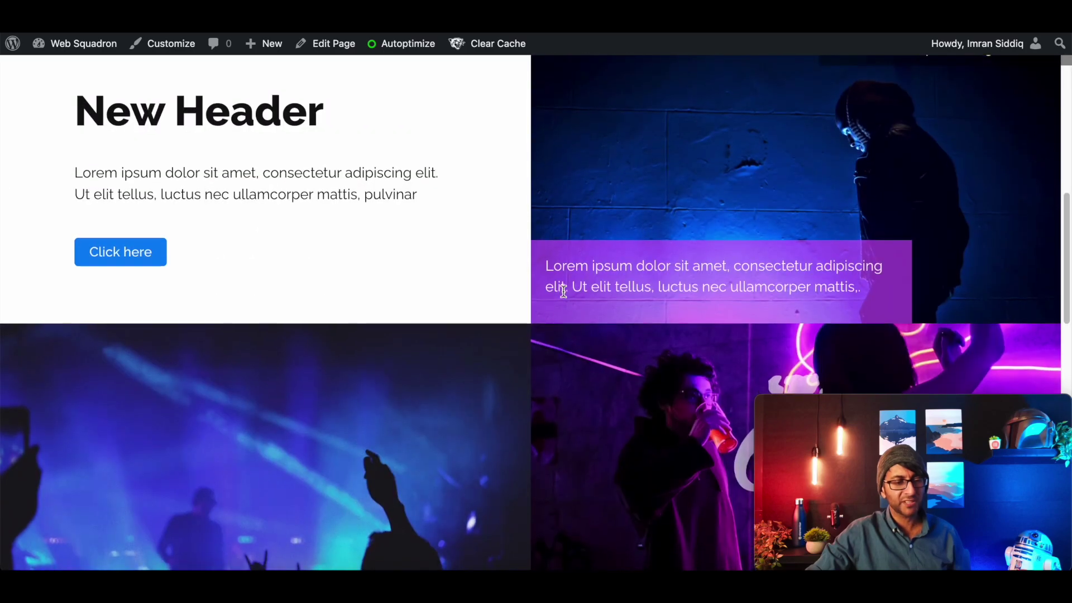
scroll(564, 291, down, 3)
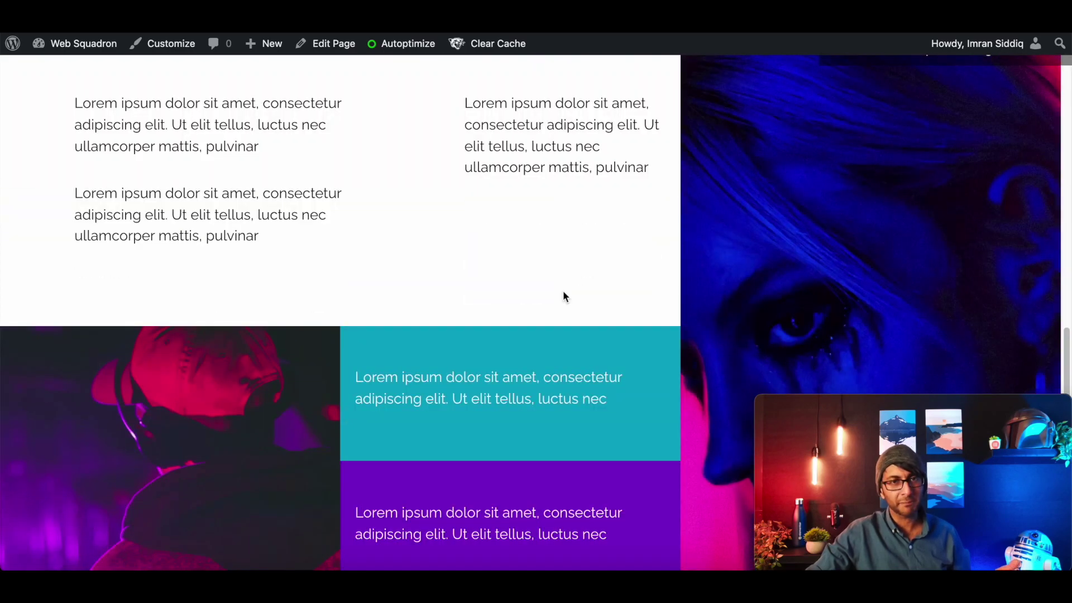
mouse_move(913, 475)
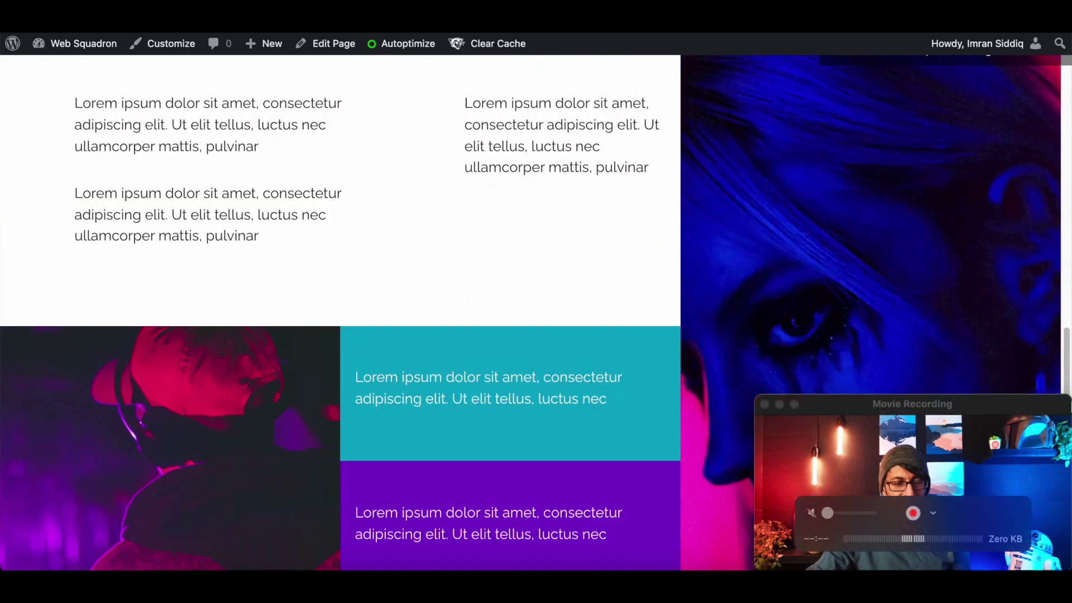
click(1066, 361)
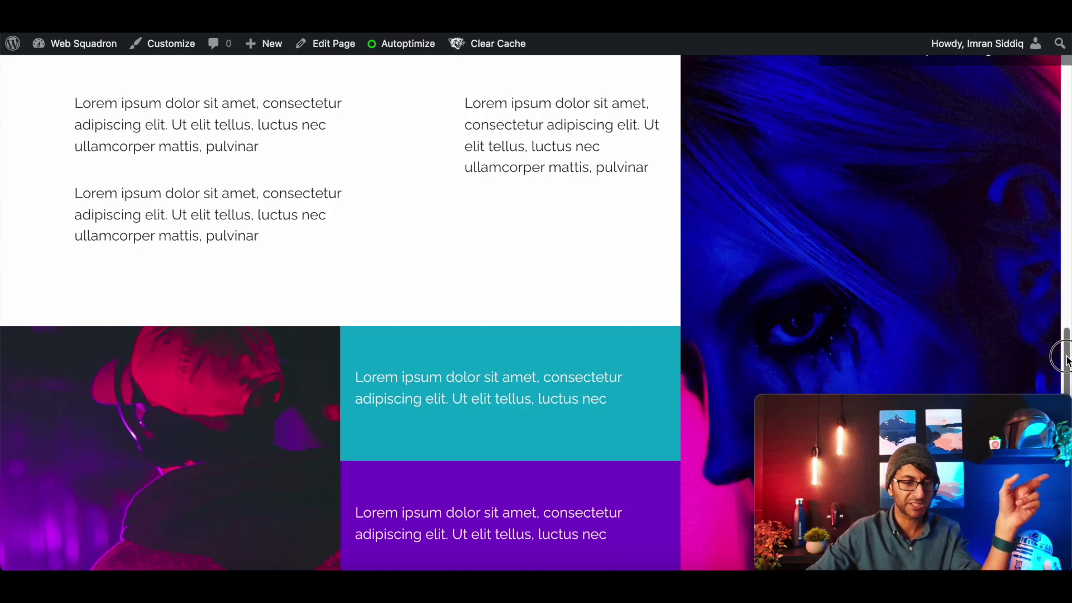
drag(1067, 361, 1066, 319)
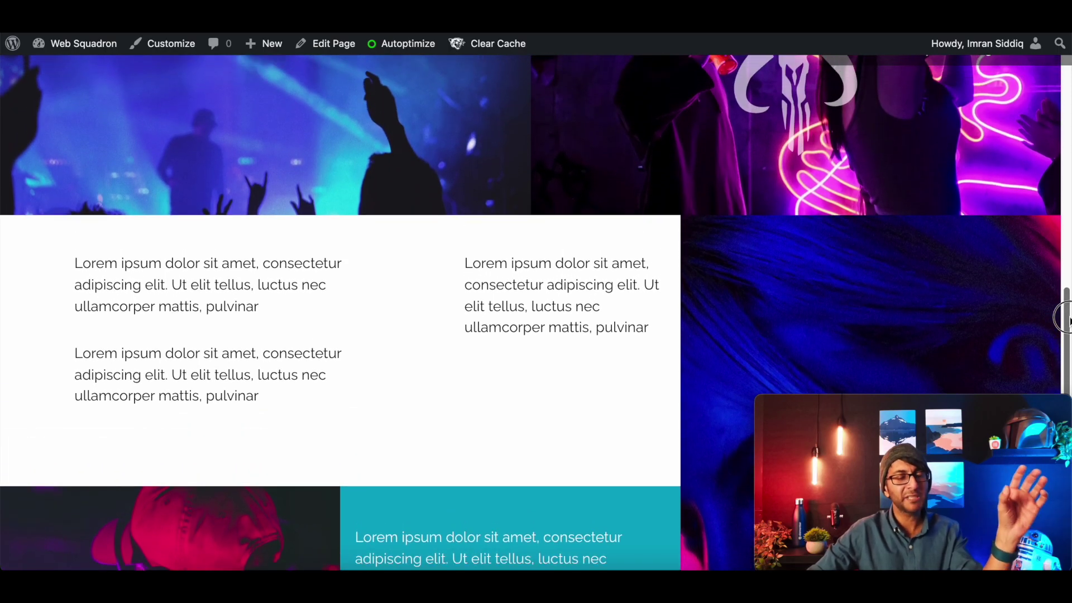
drag(1063, 317, 1064, 222)
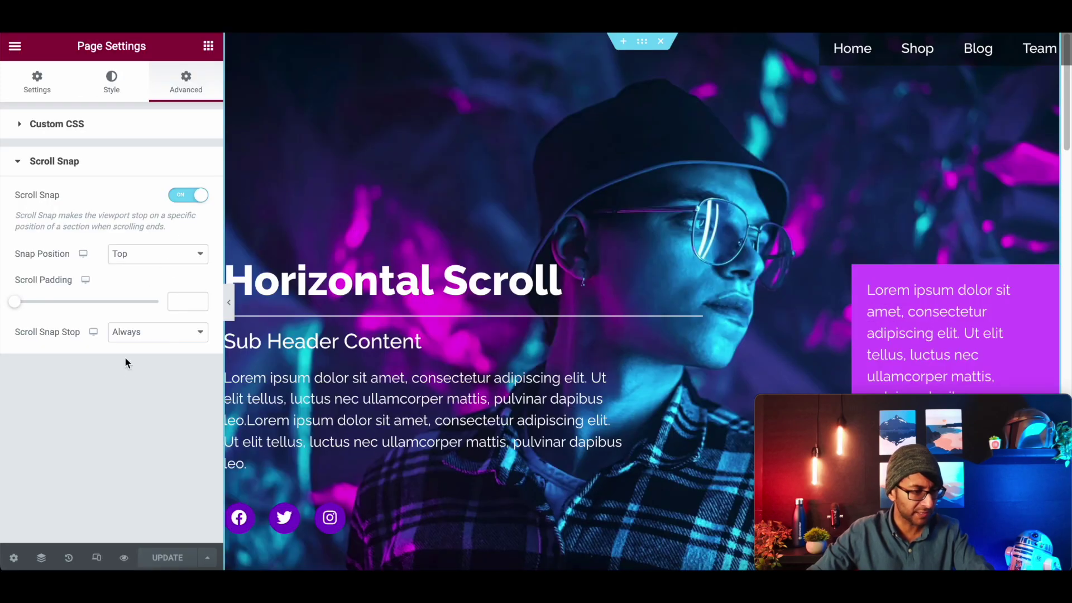
Change Scroll Snap Stop from Always back to Normal
click(155, 333)
click(142, 349)
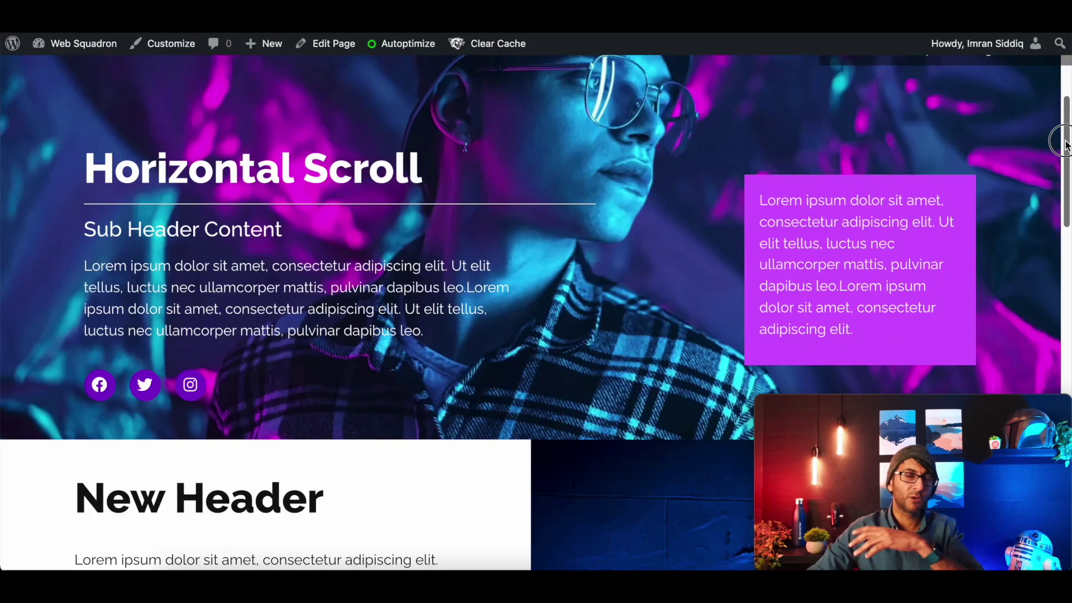
drag(1063, 145, 767, 137)
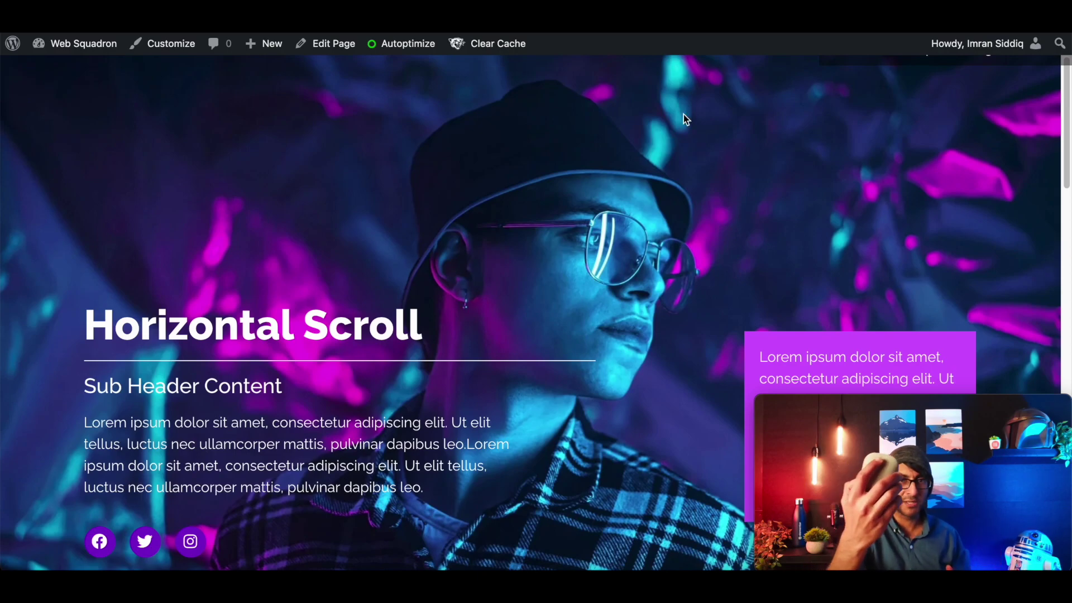
Scroll the live page up and down to compare snapping with the Normal stop
scroll(534, 282, down, 5)
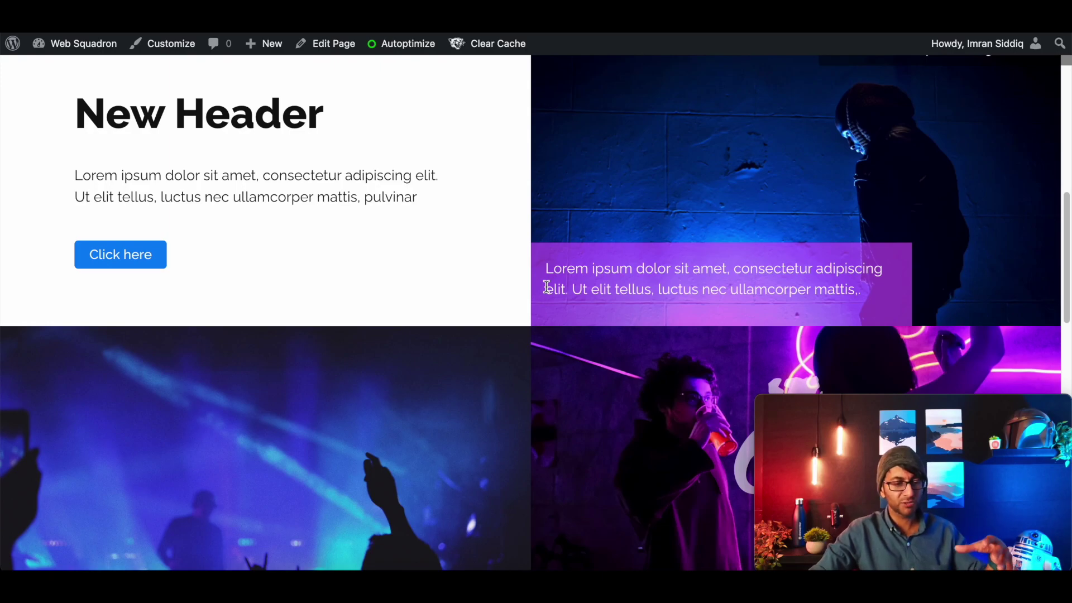
scroll(547, 286, down, 3)
scroll(547, 290, down, 3)
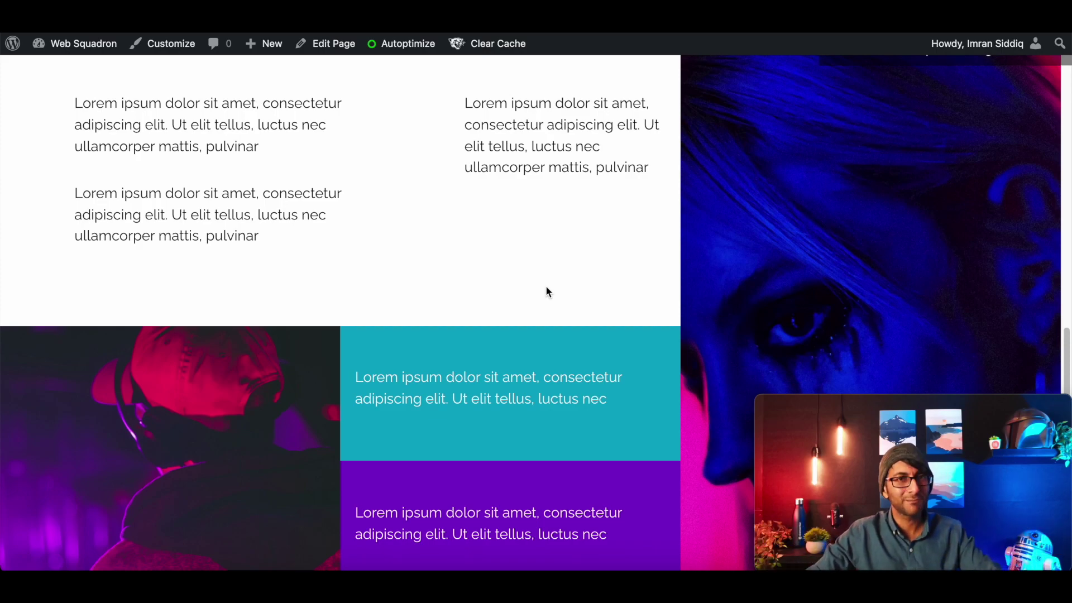
scroll(452, 187, up, 10)
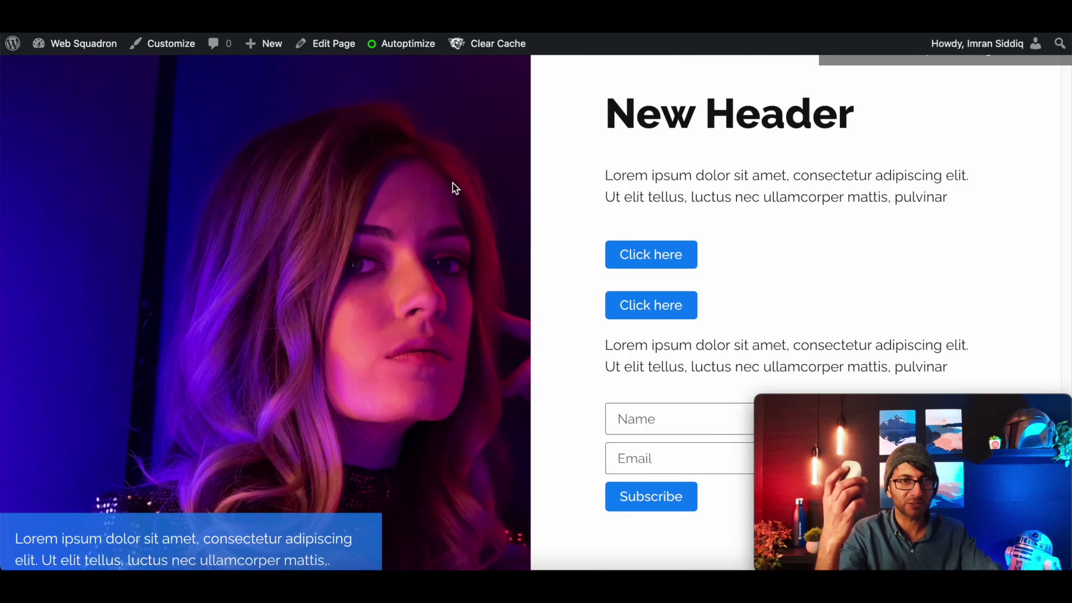
scroll(452, 188, up, 5)
scroll(453, 189, down, 10)
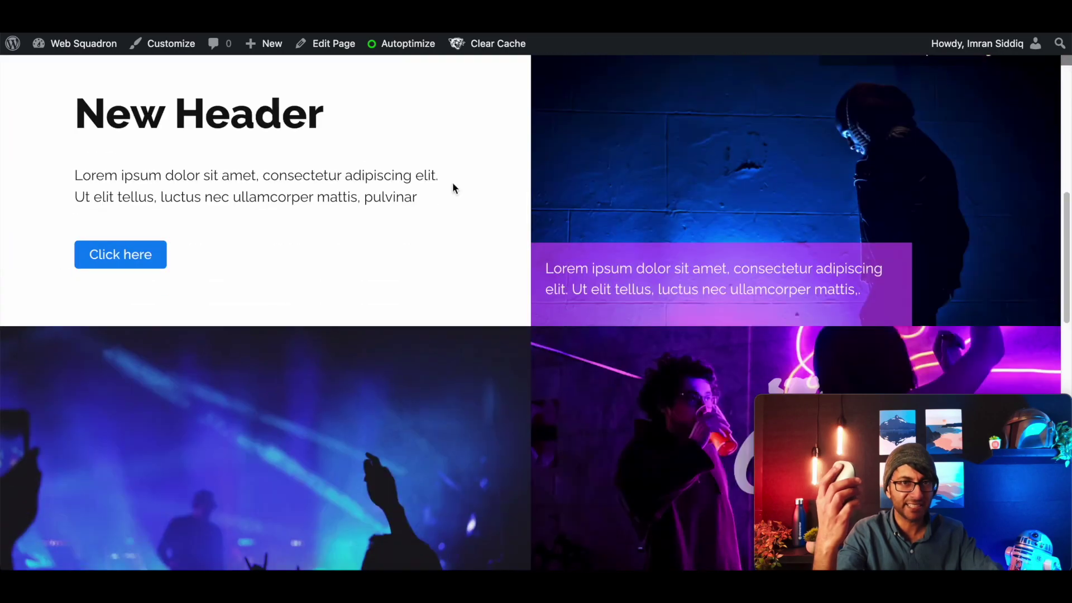
scroll(454, 188, up, 10)
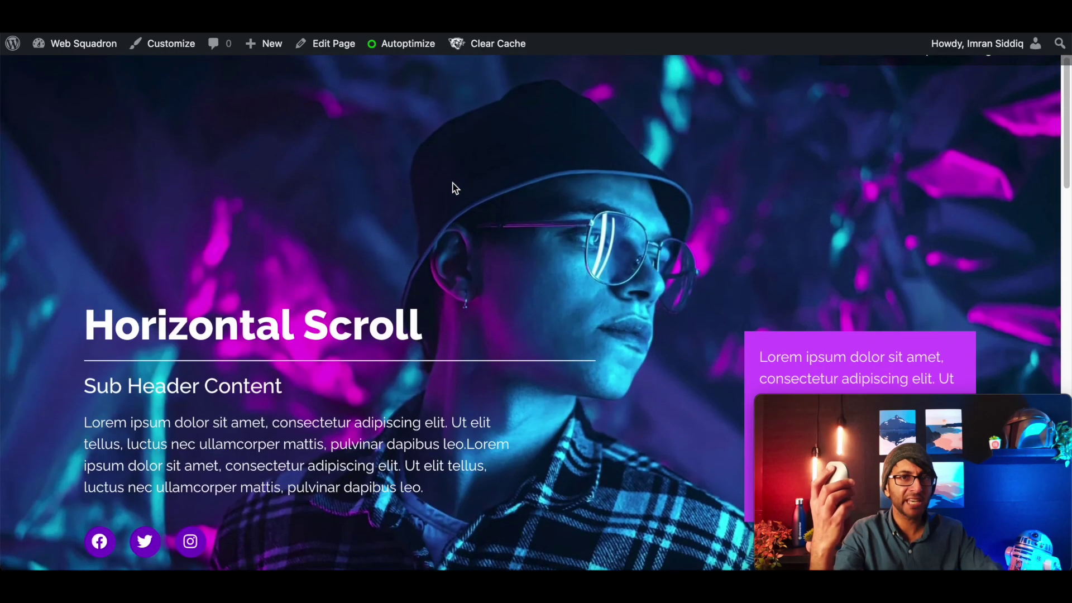
scroll(453, 188, down, 8)
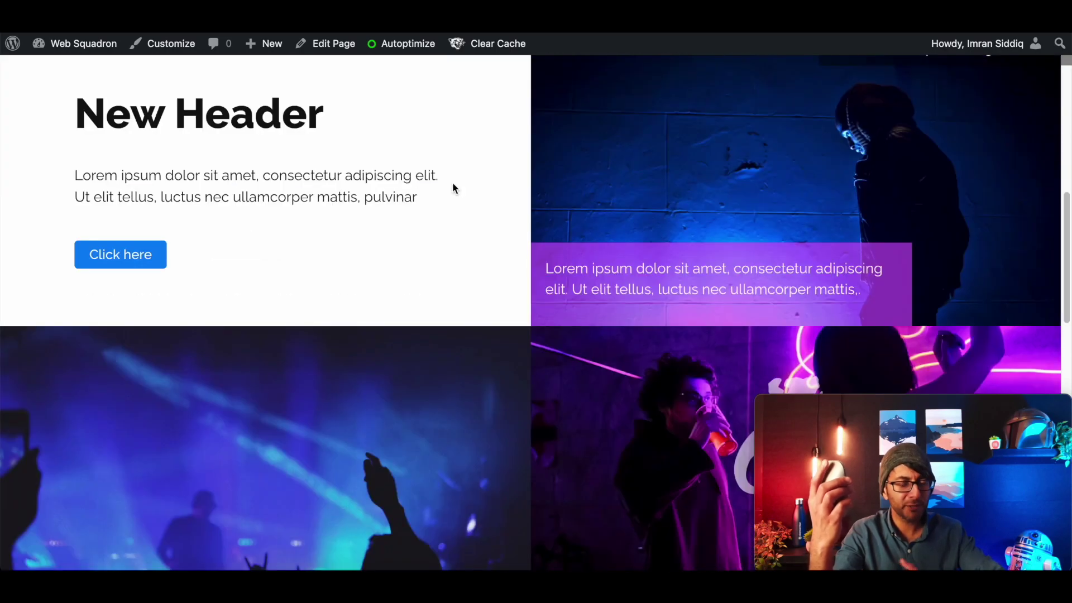
scroll(454, 188, down, 3)
scroll(453, 188, down, 3)
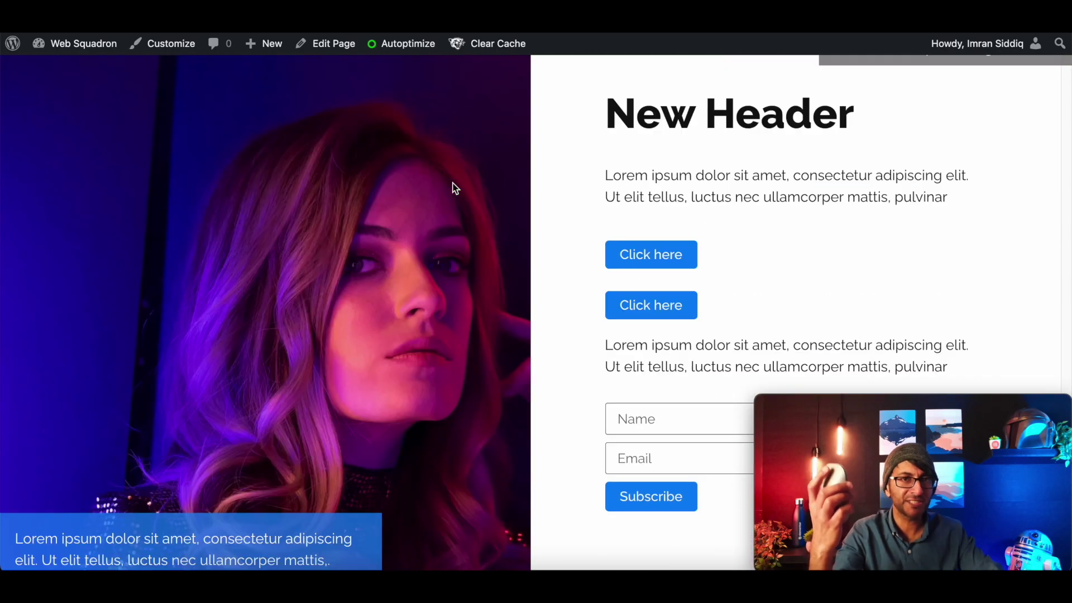